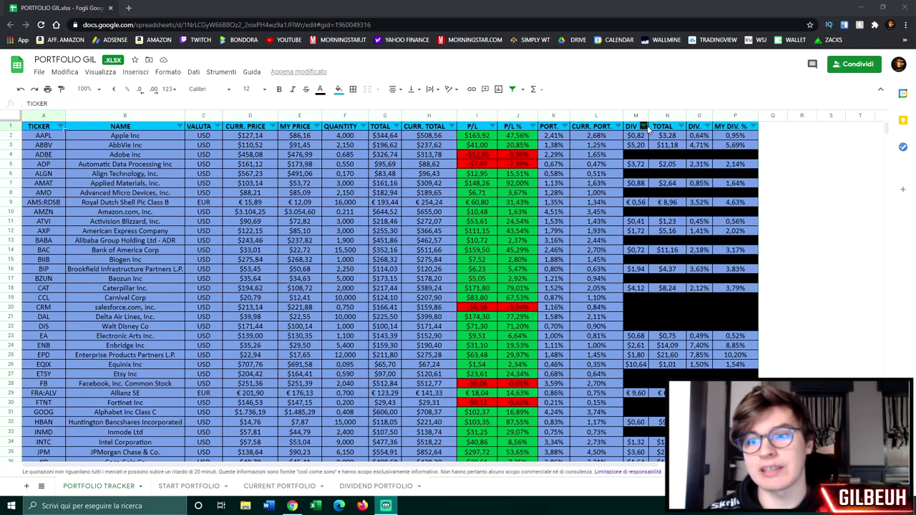
# Sort the portfolio tracker by total dividend in descending order
pyautogui.click(680, 126)
pyautogui.click(670, 153)
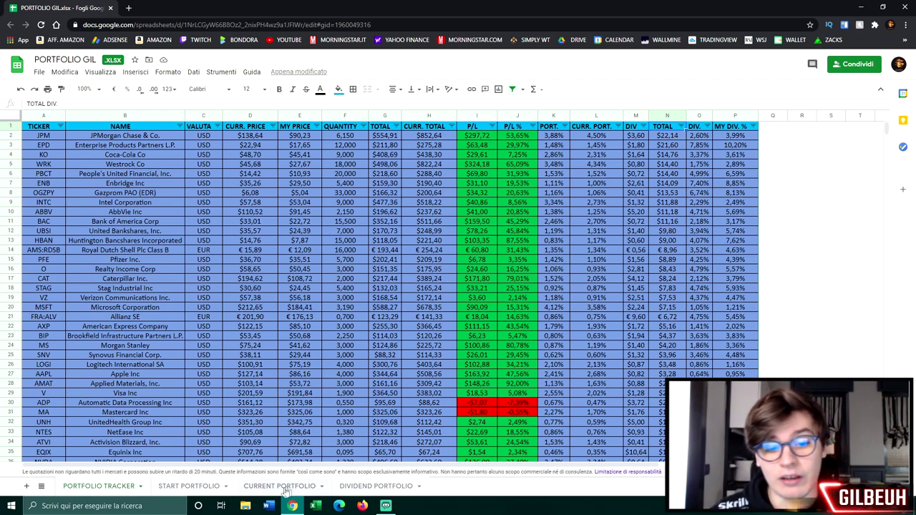
# Compare the JPMorgan Chase slice of the Dividend Portfolio chart with its row in the Portfolio Tracker sheet
pyautogui.click(344, 489)
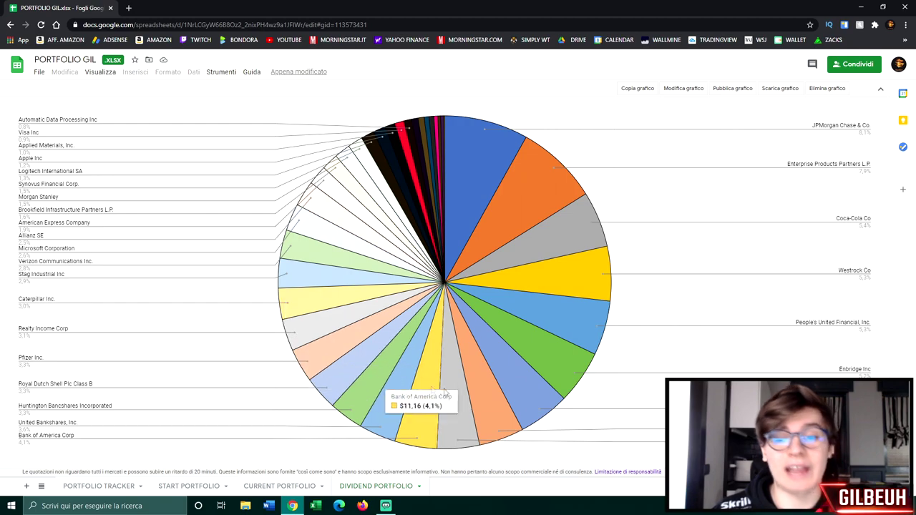
pyautogui.moveTo(460, 162)
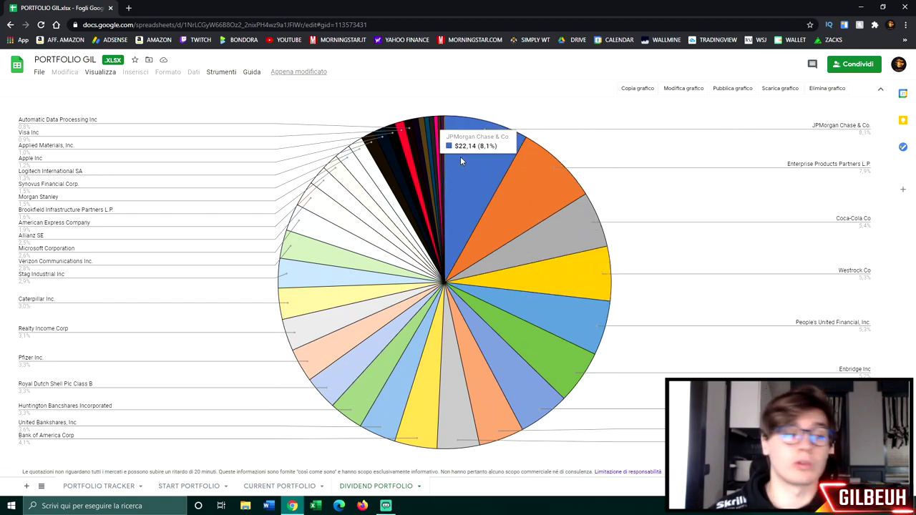
pyautogui.click(99, 486)
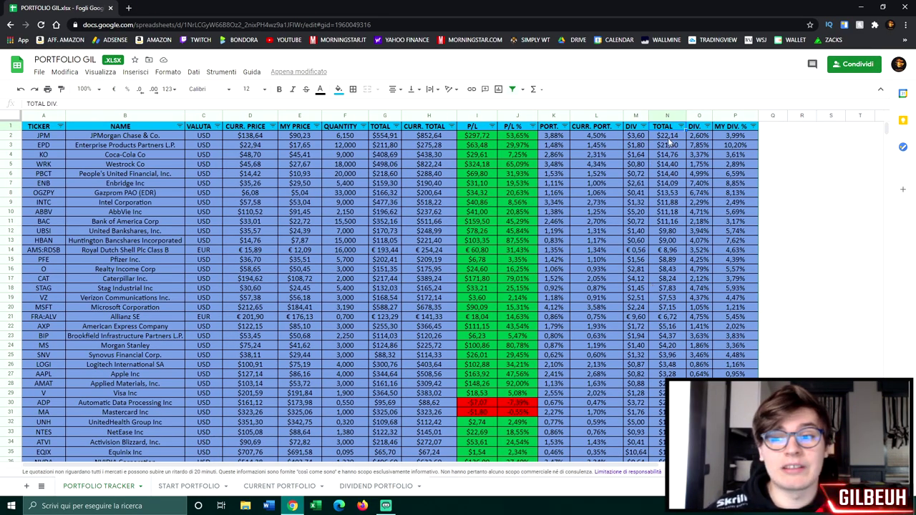
pyautogui.click(375, 486)
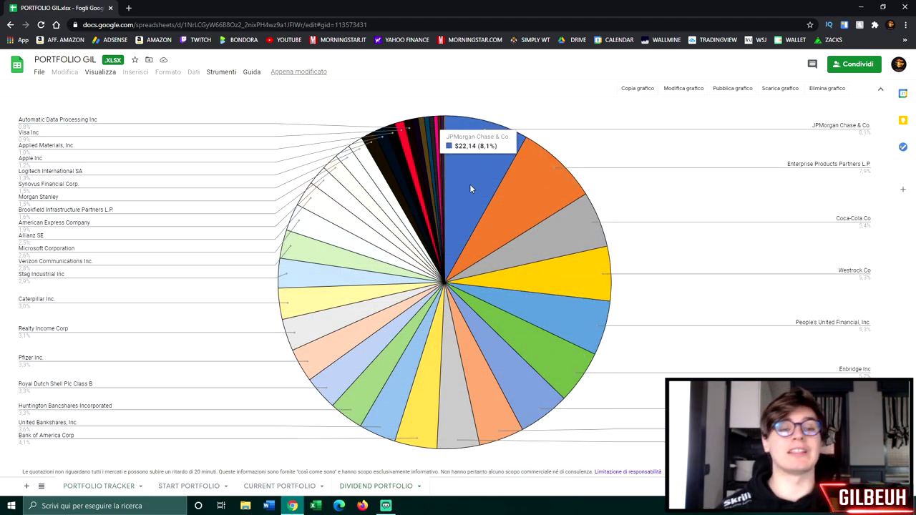
pyautogui.click(91, 486)
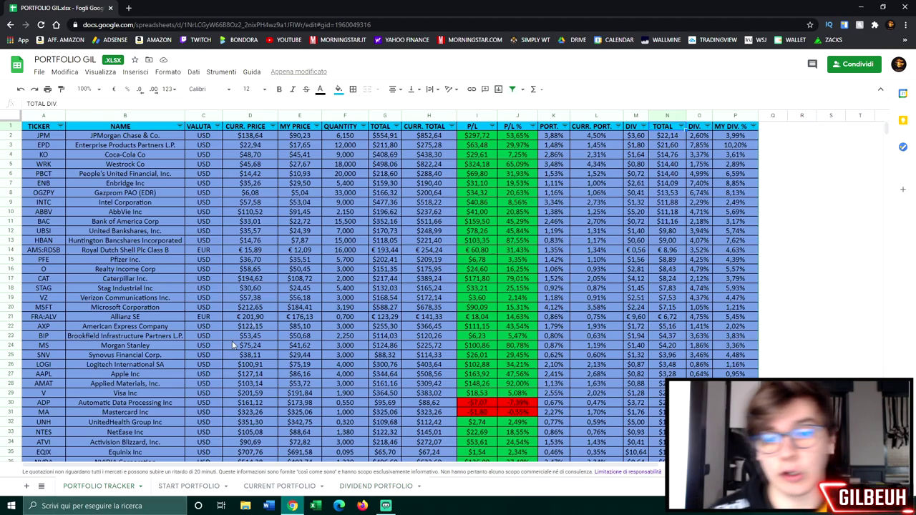
# Check the total dividend in euros in the summary below the holdings table
pyautogui.scroll(-6, 419, 248)
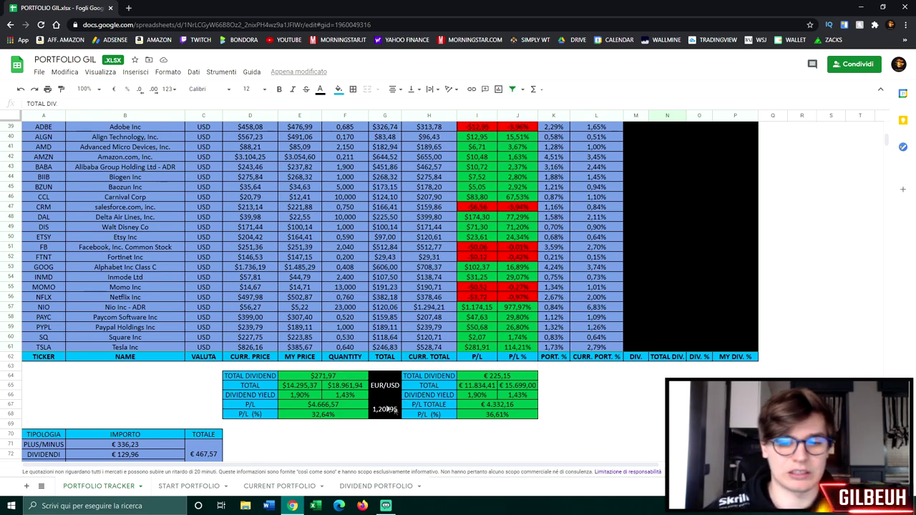
pyautogui.click(498, 377)
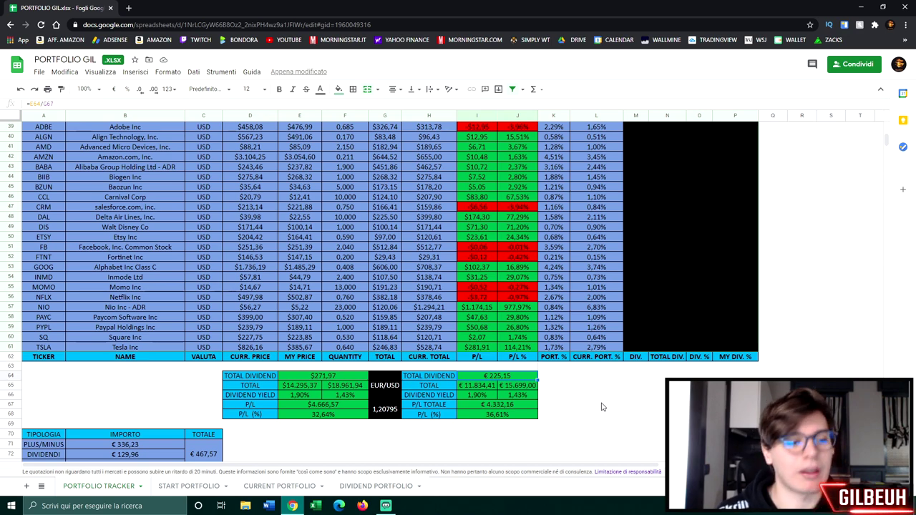
pyautogui.scroll(10, 602, 406)
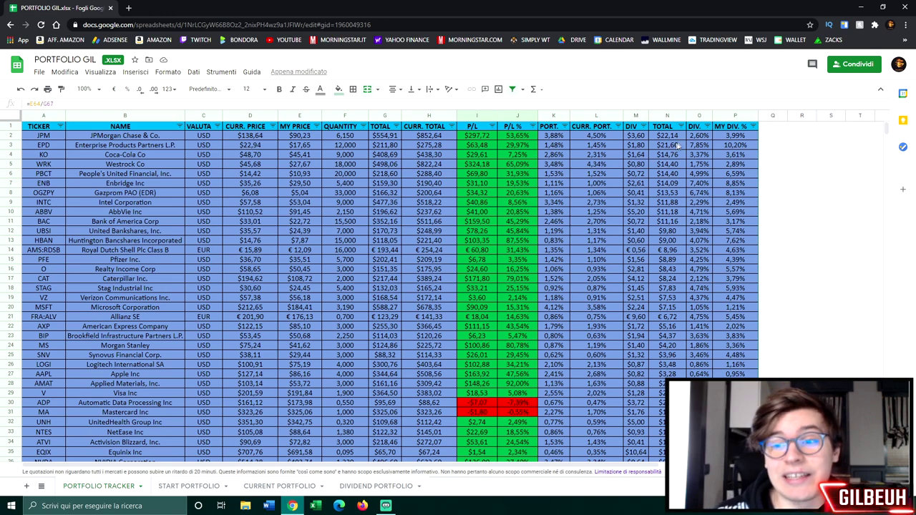
# Review the top dividend payers in rows 2 to 10, checking JPMorgan's total dividend and Enterprise Products' personal yield, dividend, current price and profit percentage
pyautogui.moveTo(10, 135); pyautogui.dragTo(5, 209)
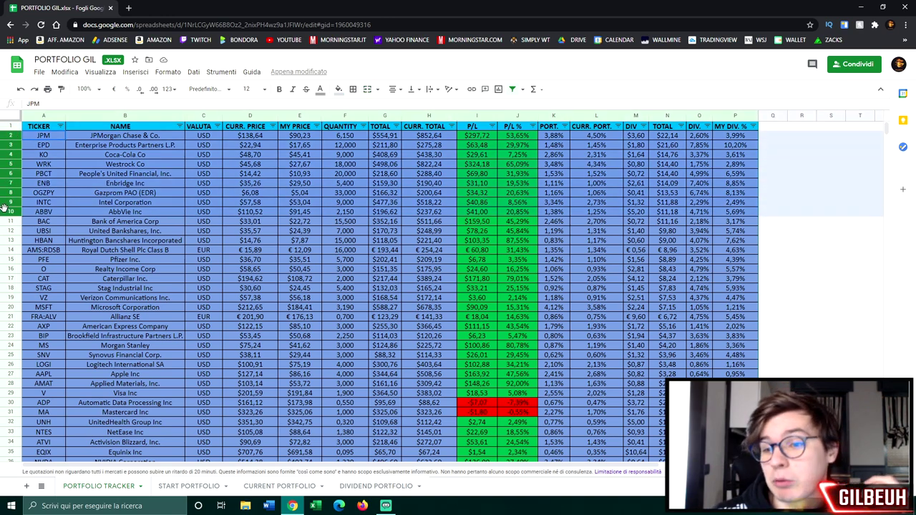
pyautogui.click(669, 138)
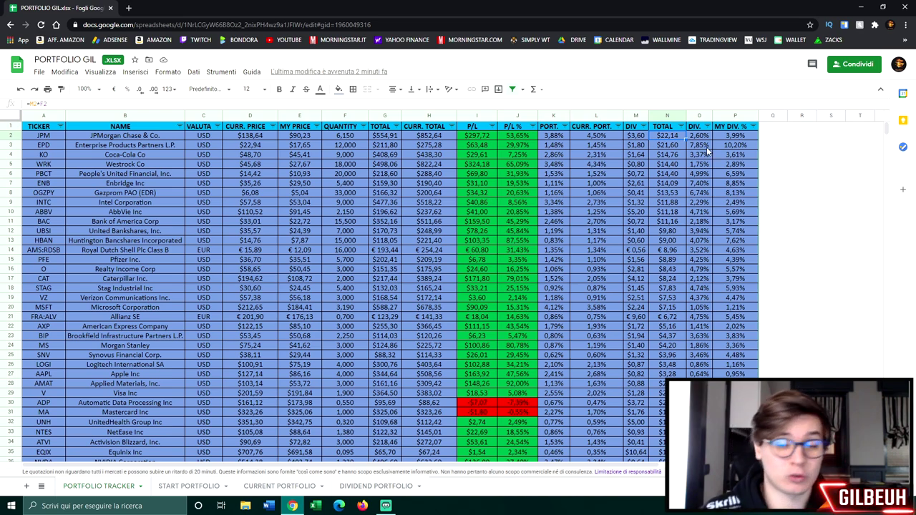
pyautogui.click(746, 146)
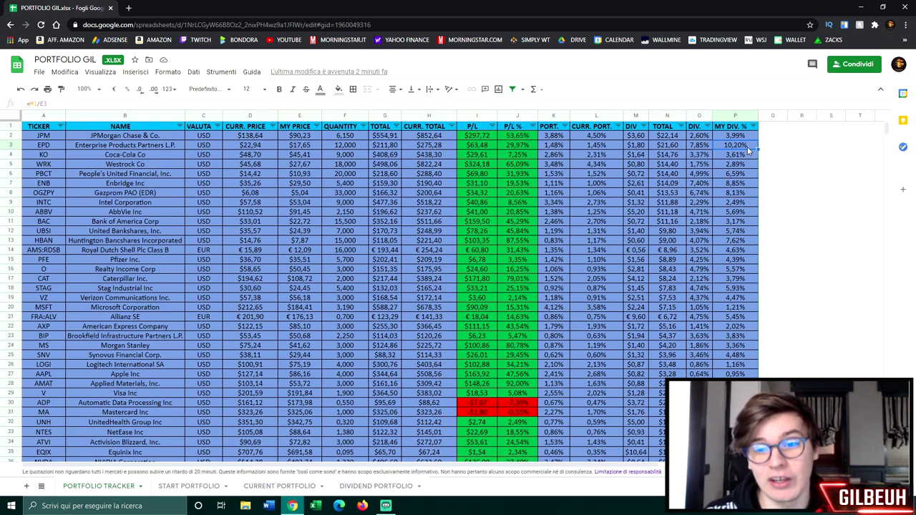
pyautogui.click(642, 146)
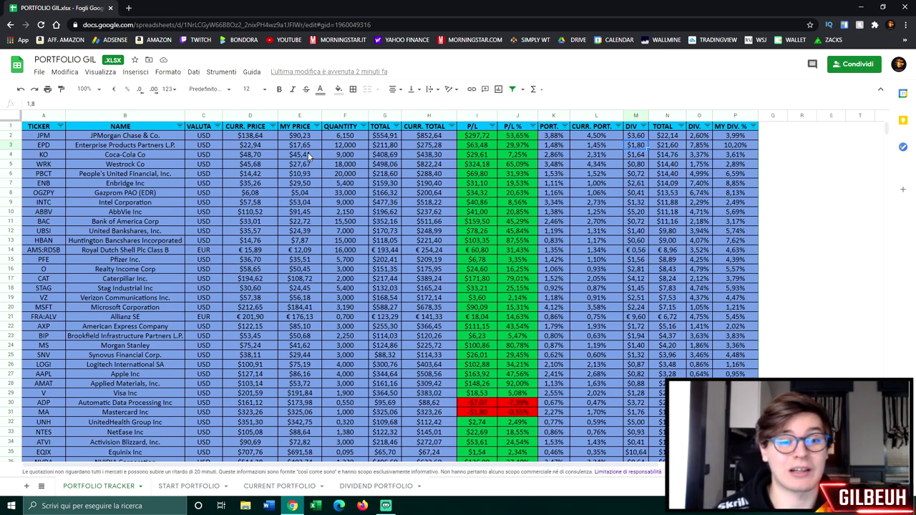
pyautogui.click(261, 144)
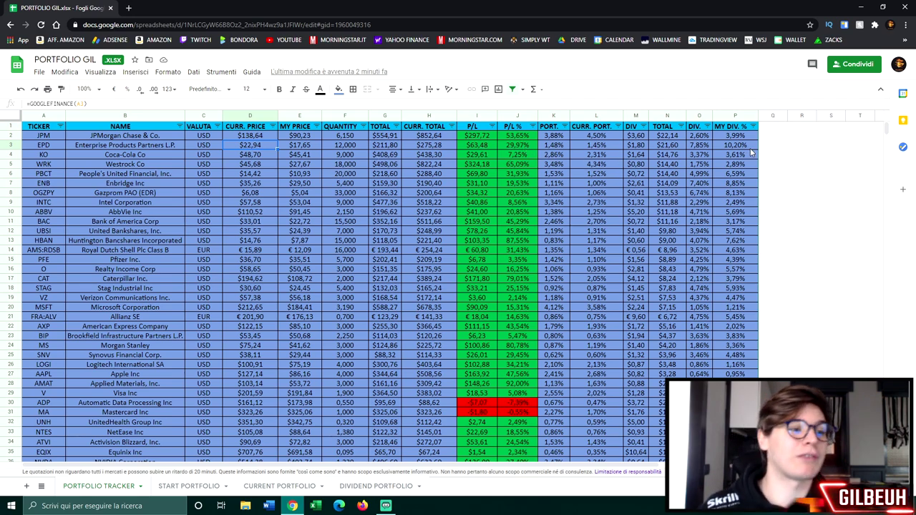
pyautogui.click(530, 147)
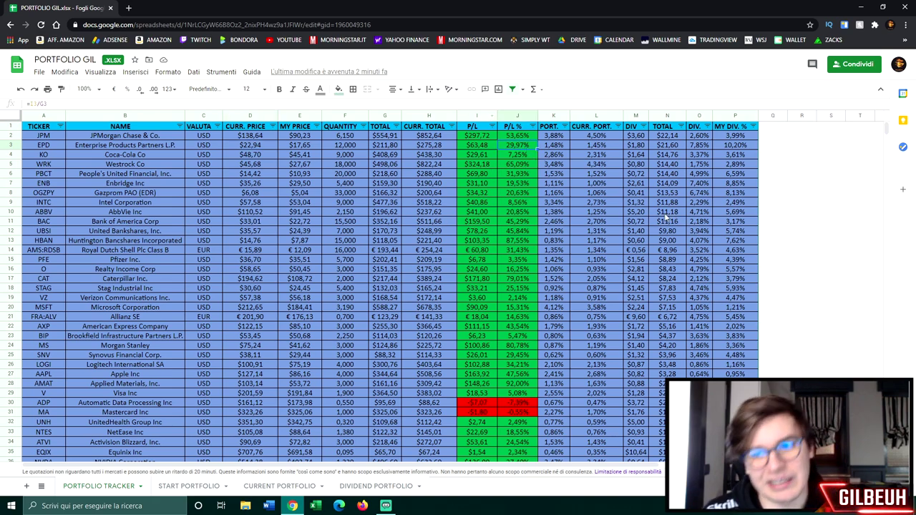
# Check the total dividends of Coca-Cola, Westrock and People's United Financial, and highlight the People's United row
pyautogui.click(667, 156)
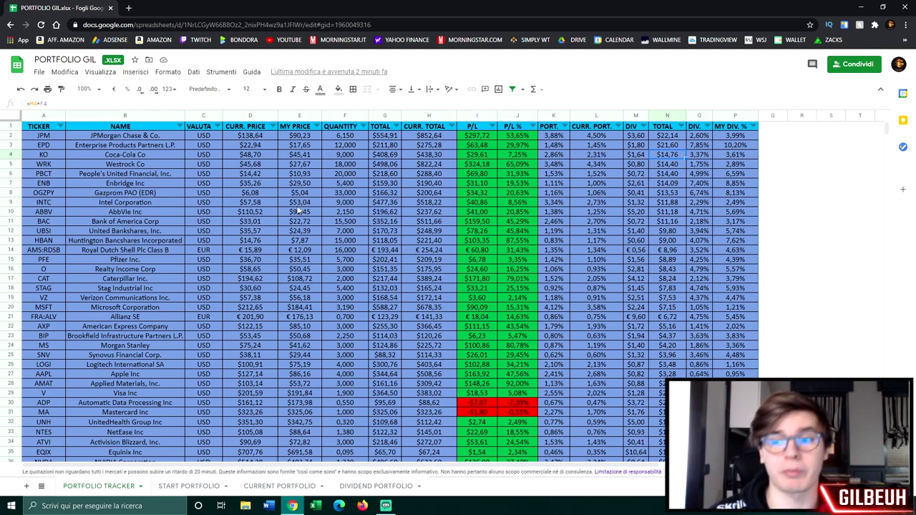
pyautogui.click(676, 164)
pyautogui.click(675, 172)
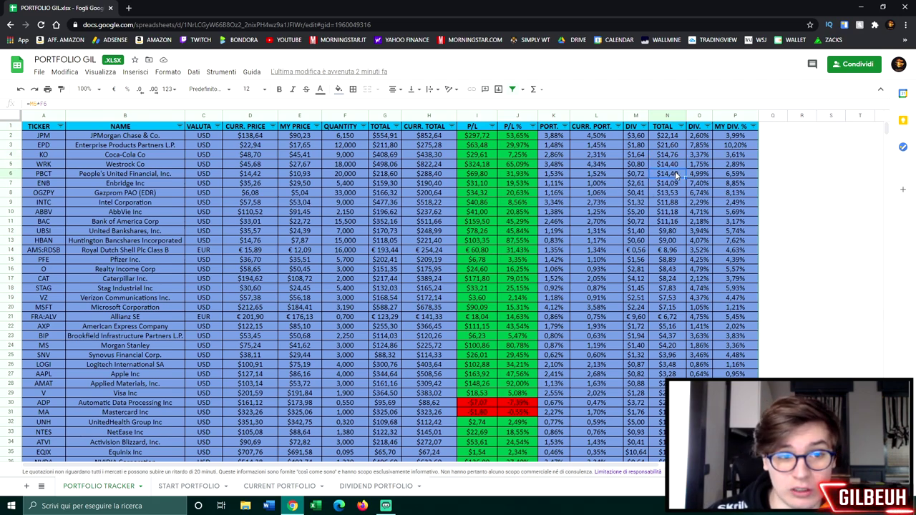
pyautogui.click(11, 174)
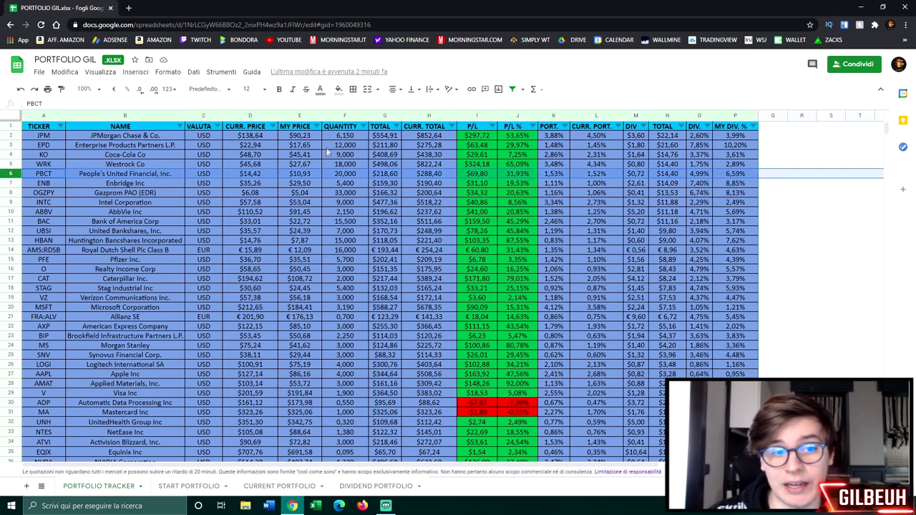
# Enlarge the sheet to 125% and review the Enbridge, Gazprom and Intel rows, including Enbridge's total dividend
pyautogui.click(98, 90)
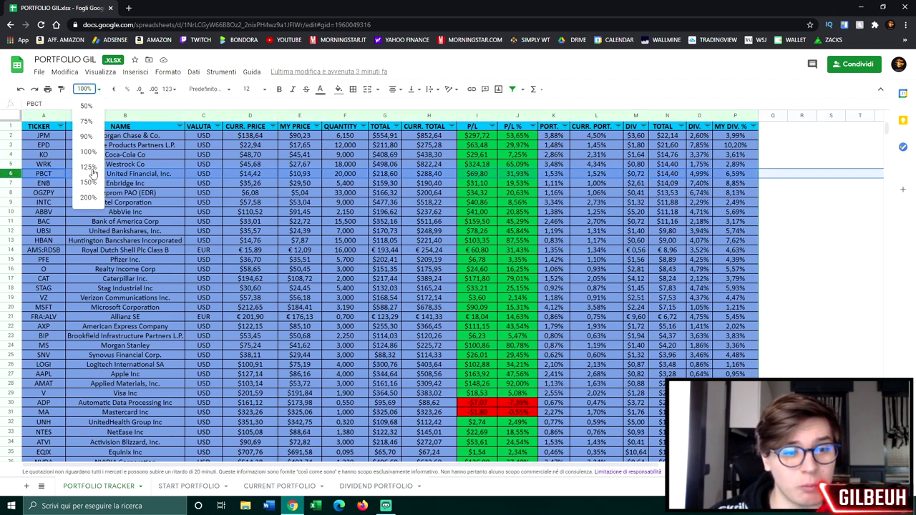
pyautogui.click(88, 168)
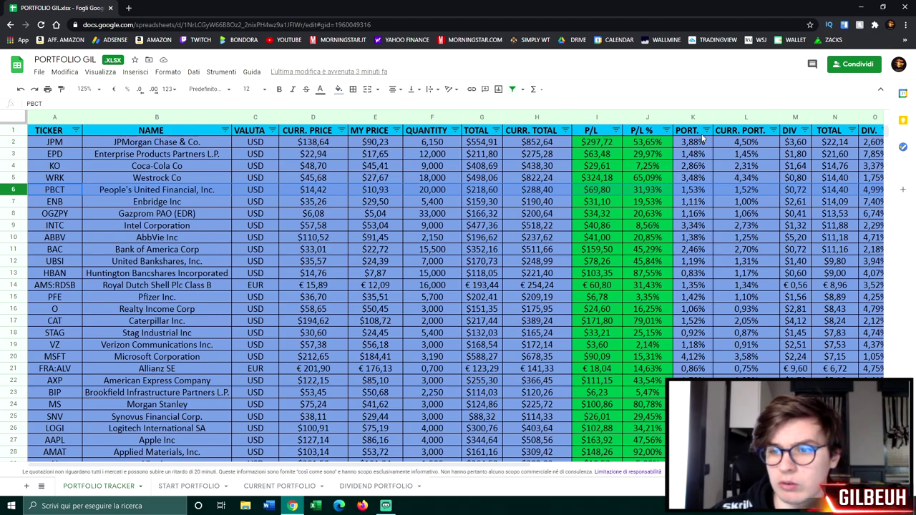
pyautogui.click(14, 203)
pyautogui.click(834, 202)
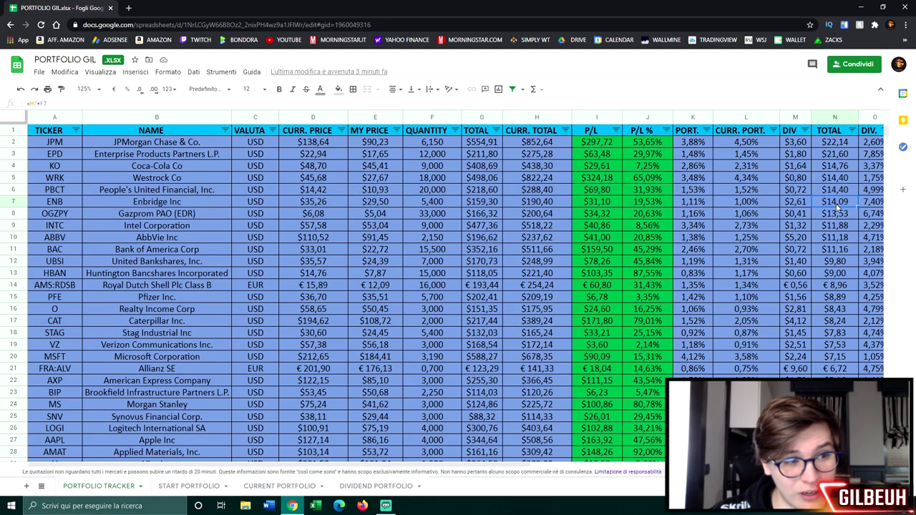
pyautogui.click(13, 213)
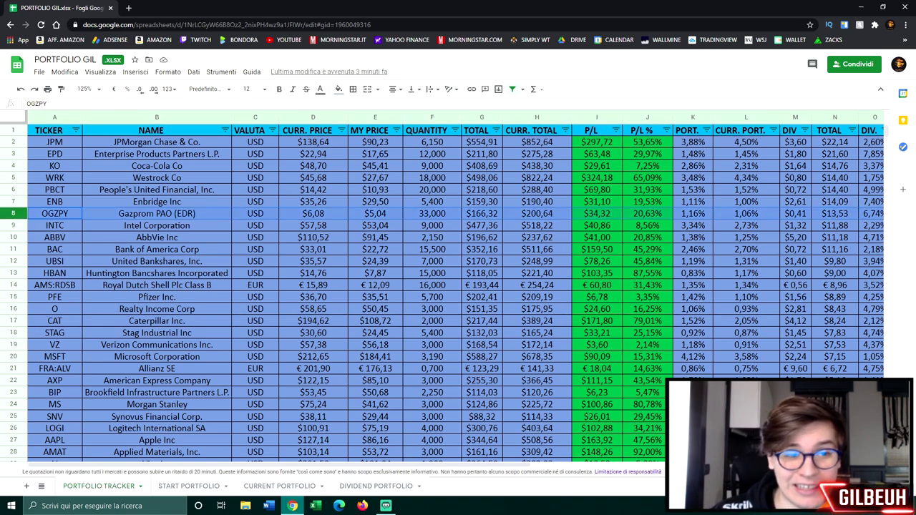
pyautogui.click(16, 226)
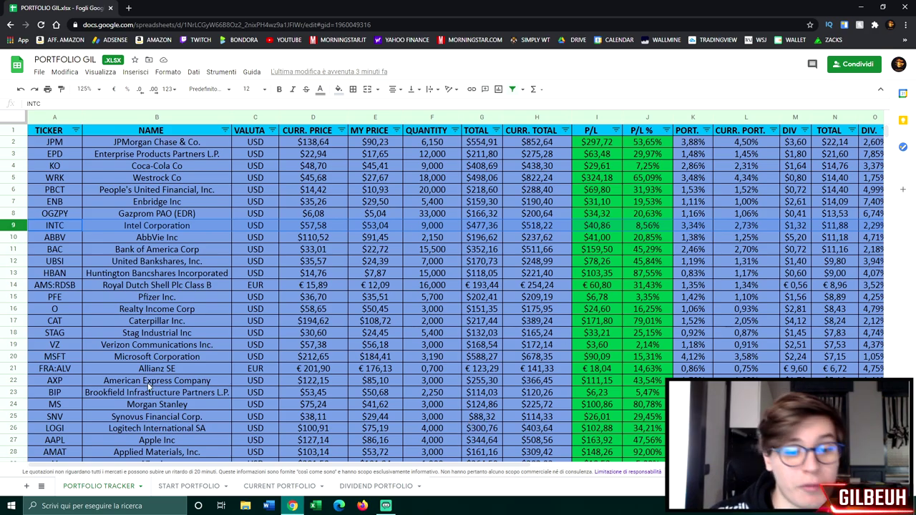
# Review the lower dividend payers by highlighting the Electronic Arts, NVIDIA, NetEase, Applied Materials, Logitech and Microsoft rows in turn
pyautogui.scroll(-3, 359, 427)
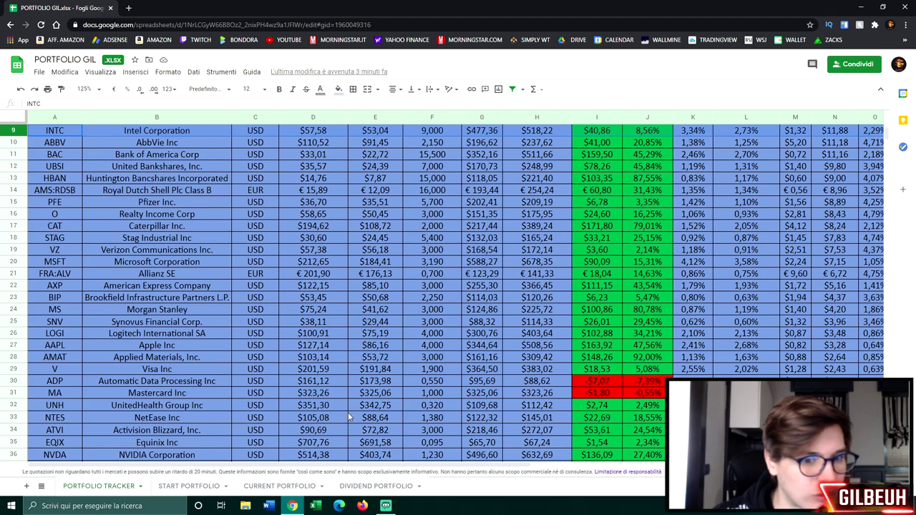
pyautogui.scroll(-3, 347, 412)
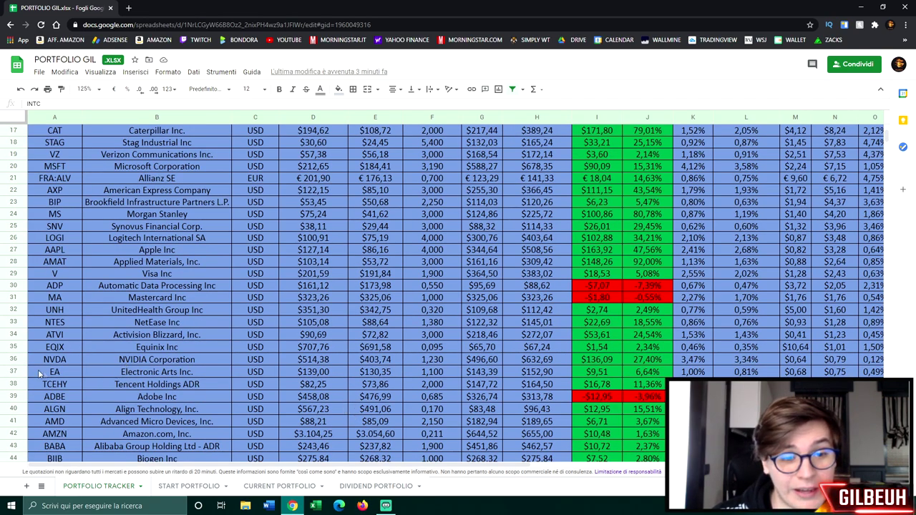
pyautogui.click(12, 372)
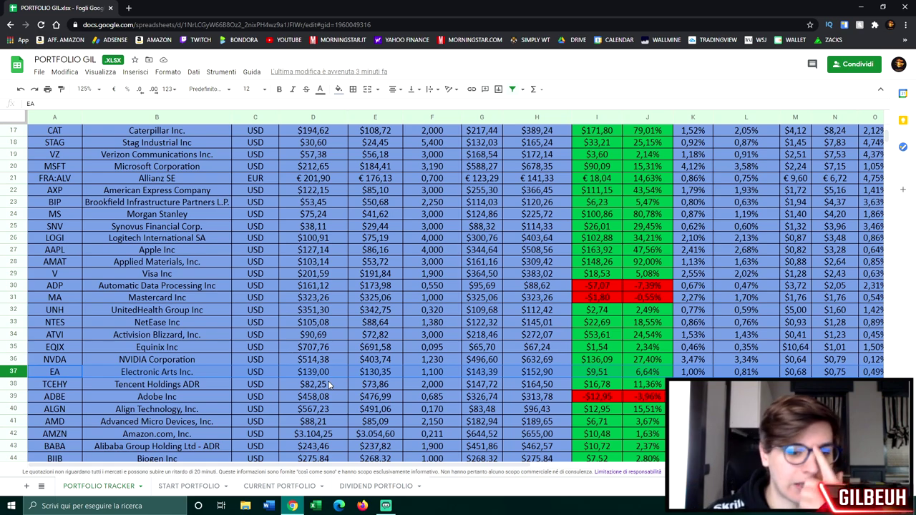
pyautogui.click(13, 359)
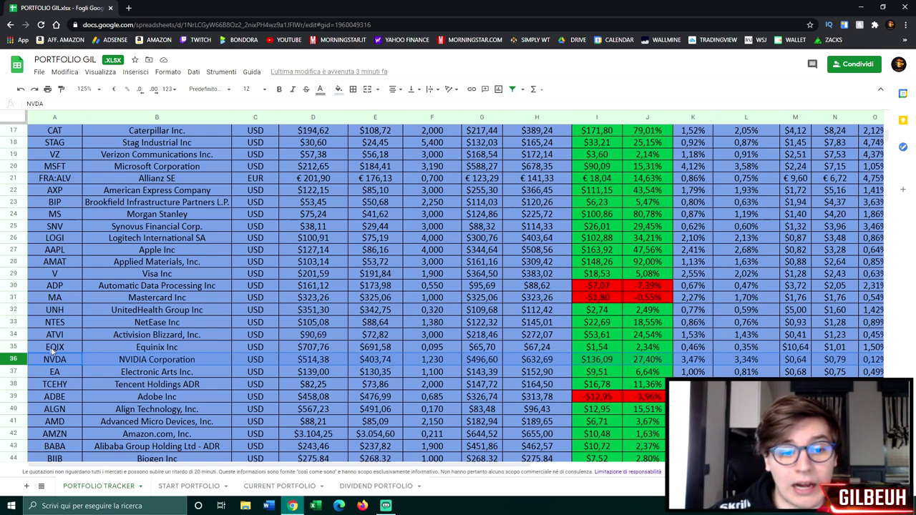
pyautogui.click(14, 323)
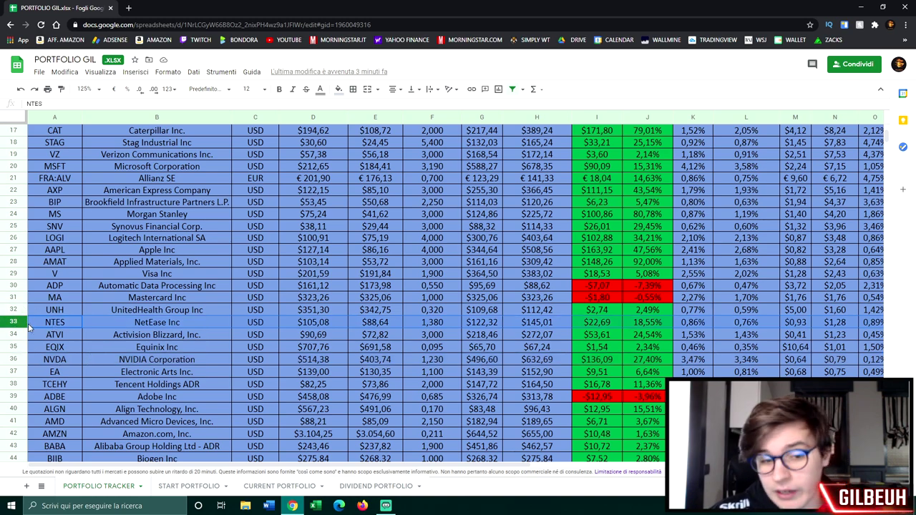
pyautogui.click(14, 262)
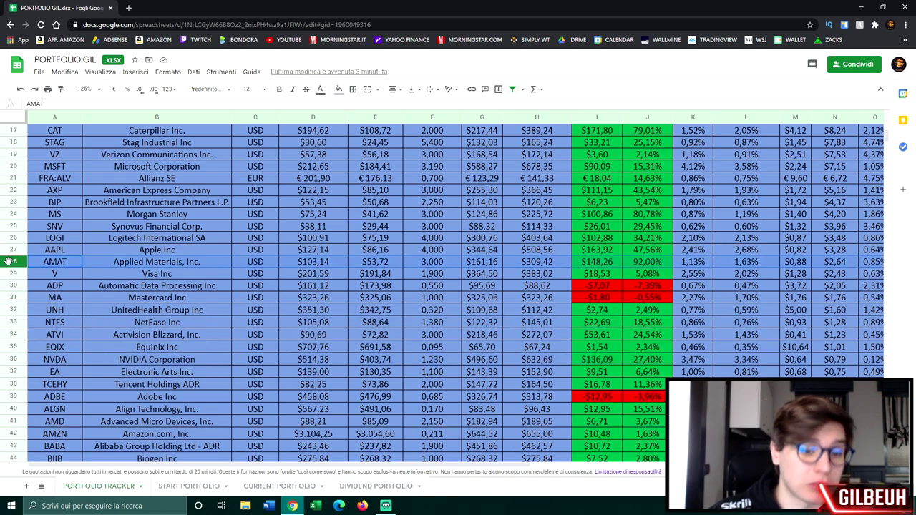
pyautogui.click(18, 238)
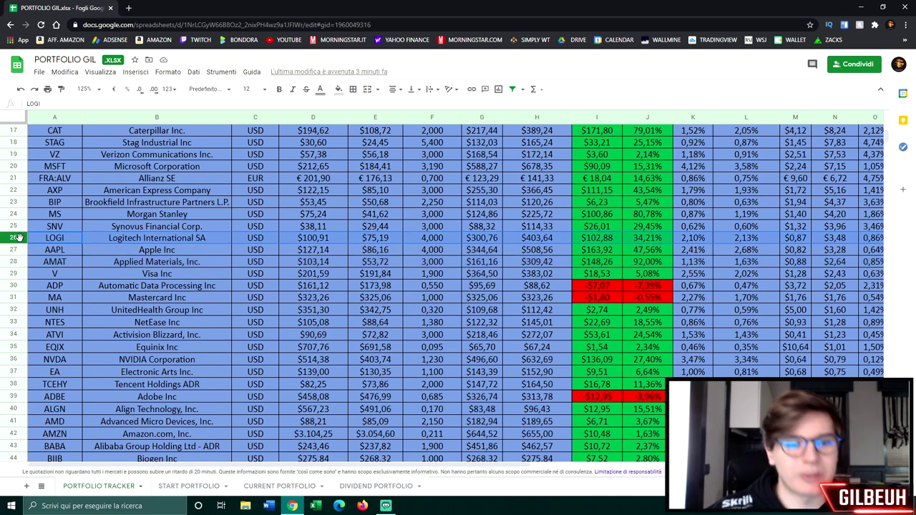
pyautogui.scroll(2, 141, 268)
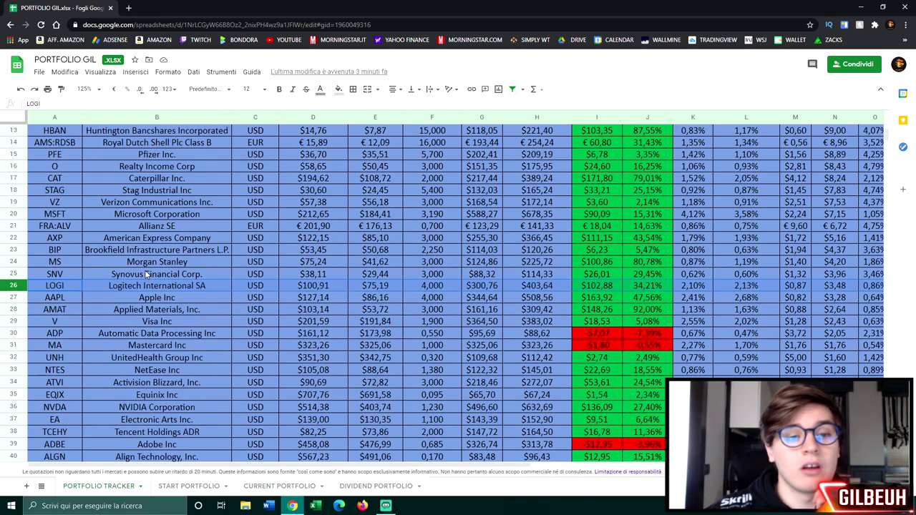
pyautogui.click(16, 214)
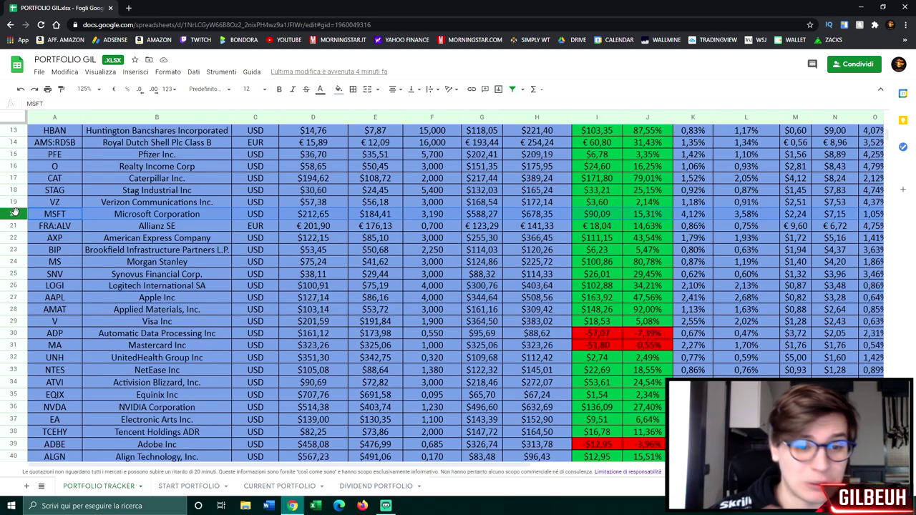
# Check the euro dividend yields on the current total and the invested total in the summary below the holdings
pyautogui.scroll(6, 64, 273)
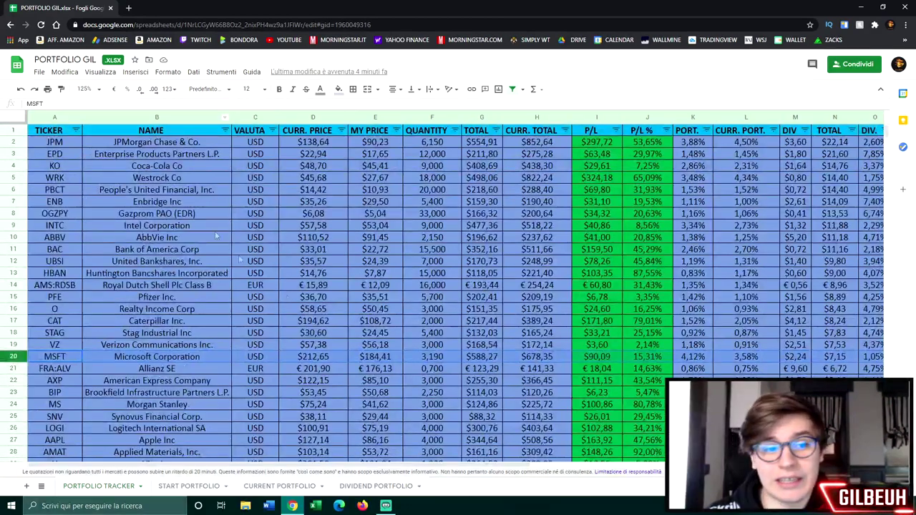
pyautogui.scroll(-15, 593, 265)
pyautogui.click(650, 241)
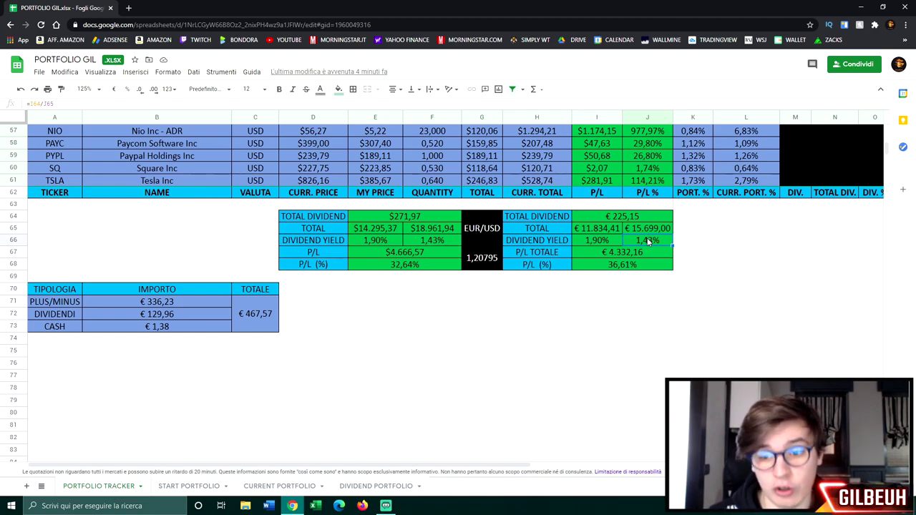
pyautogui.click(591, 242)
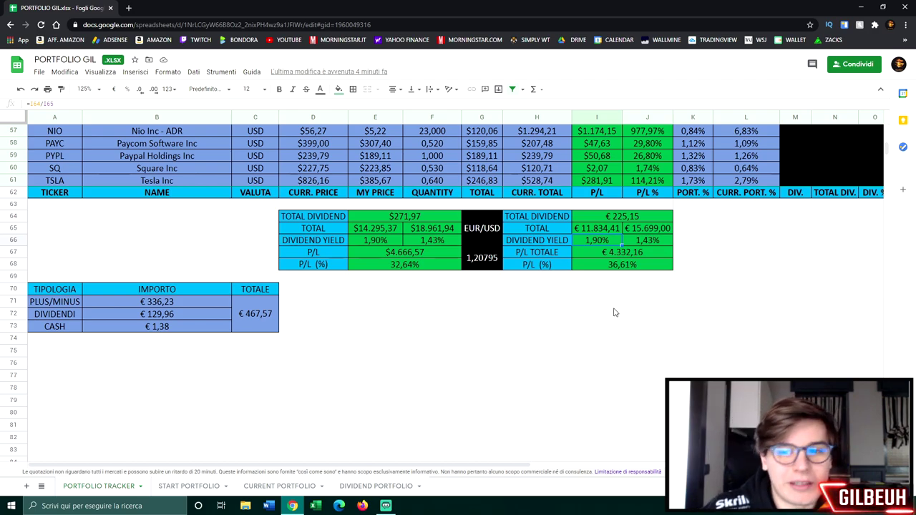
# Check the overall euro P/L percentage and the euro dividend yield on the invested total in the summary, looking over the holdings in between
pyautogui.click(612, 265)
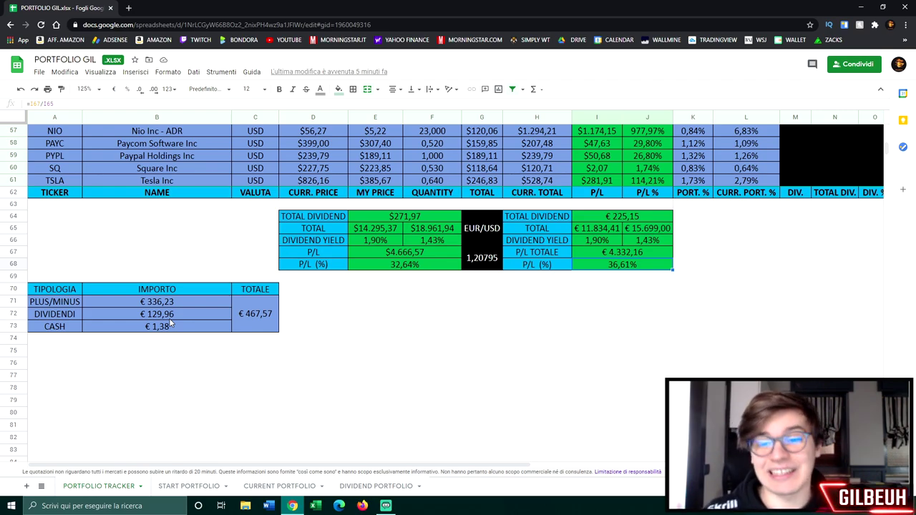
pyautogui.scroll(15, 204, 333)
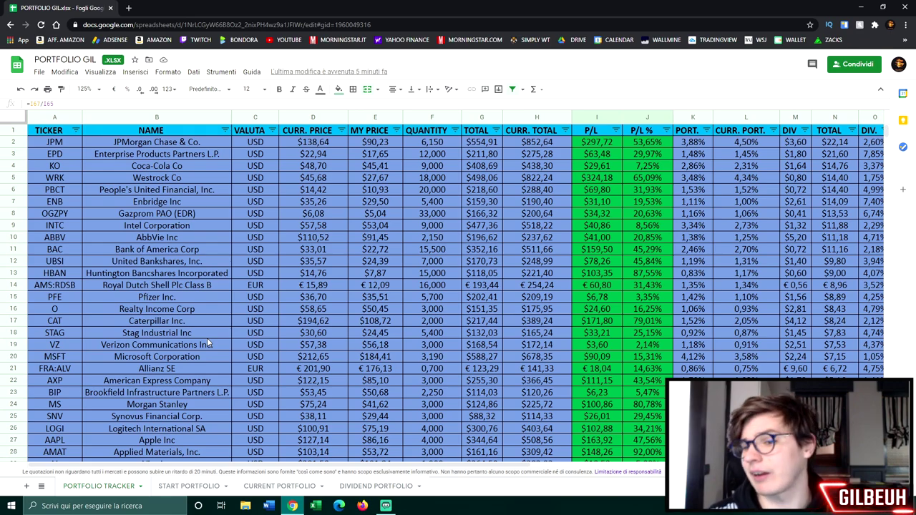
pyautogui.scroll(-3, 217, 332)
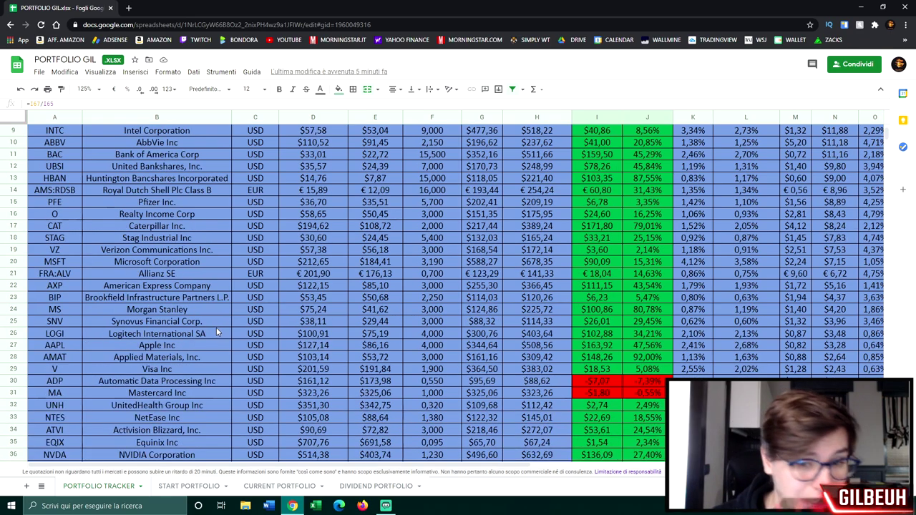
pyautogui.scroll(-15, 216, 328)
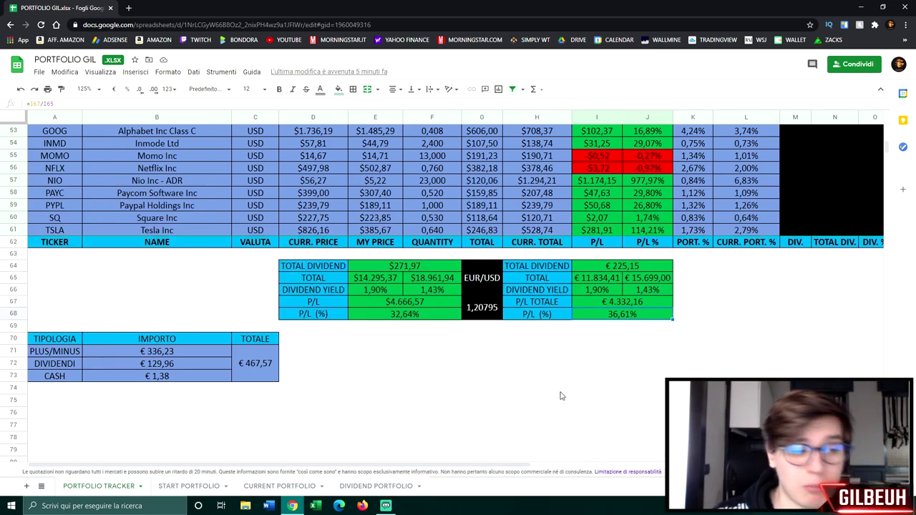
pyautogui.click(595, 293)
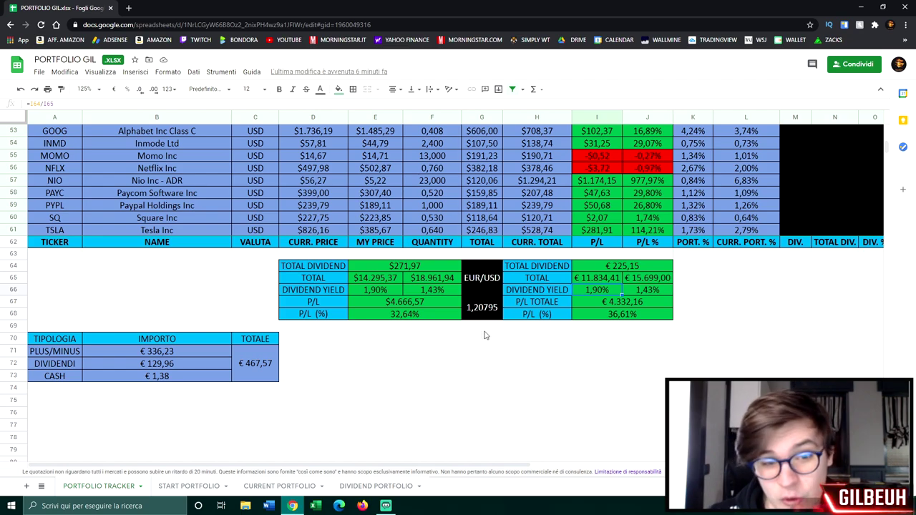
# Review the holdings that pay no dividend, highlighting the Square, Fortinet and Etsy rows
pyautogui.click(13, 220)
pyautogui.scroll(3, 240, 352)
pyautogui.scroll(3, 236, 351)
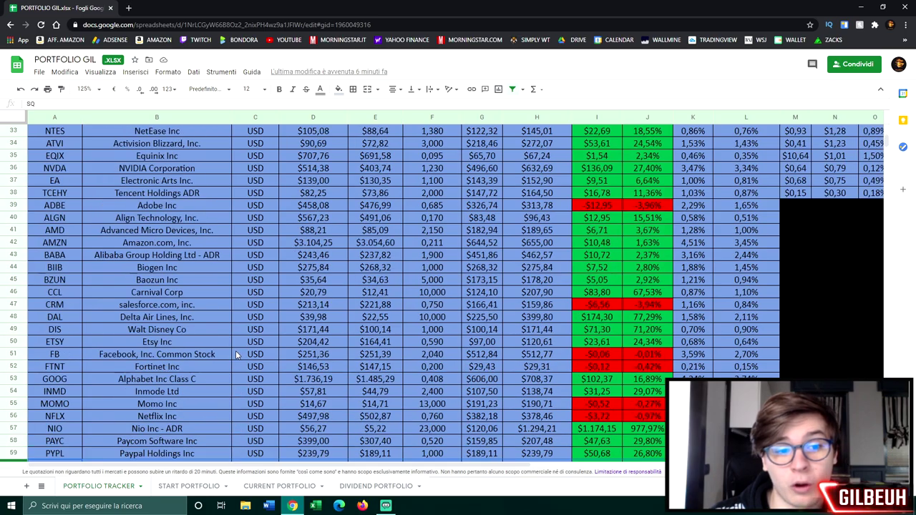
pyautogui.scroll(-2, 236, 353)
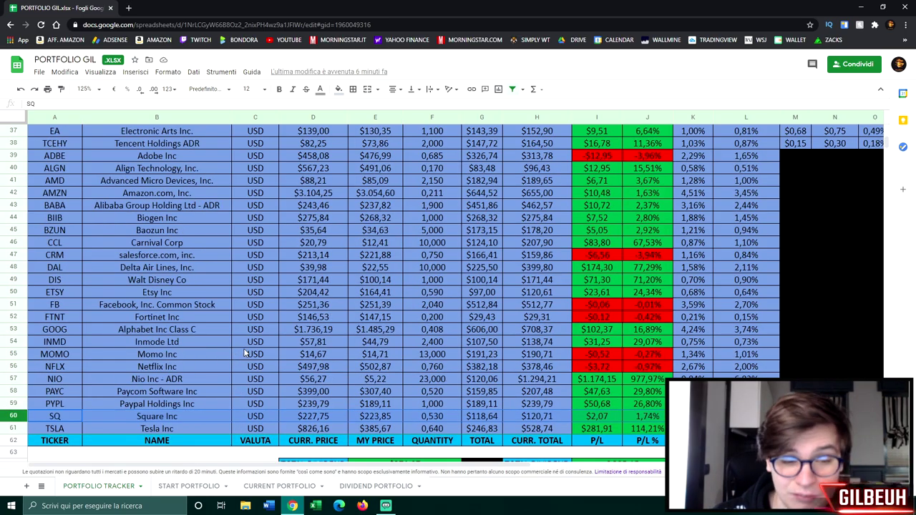
pyautogui.scroll(10, 239, 358)
pyautogui.scroll(-9, 240, 364)
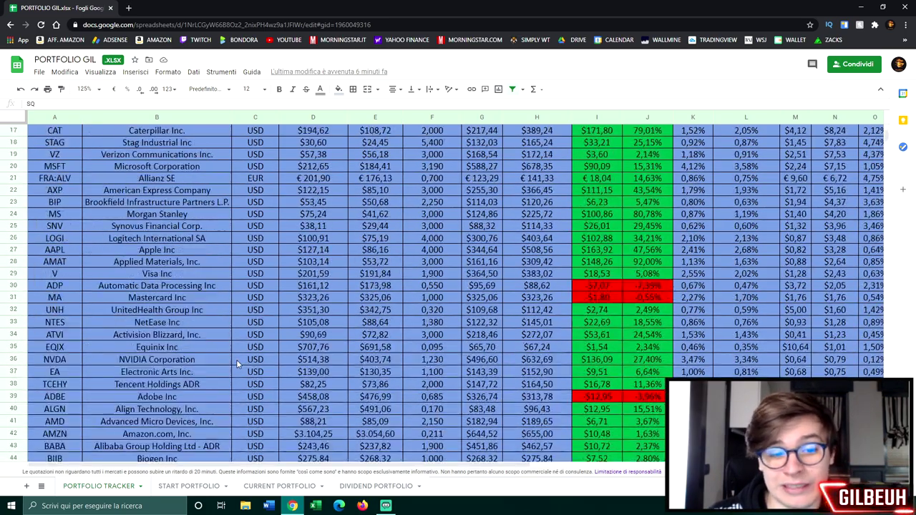
pyautogui.scroll(-1, 243, 360)
pyautogui.click(43, 319)
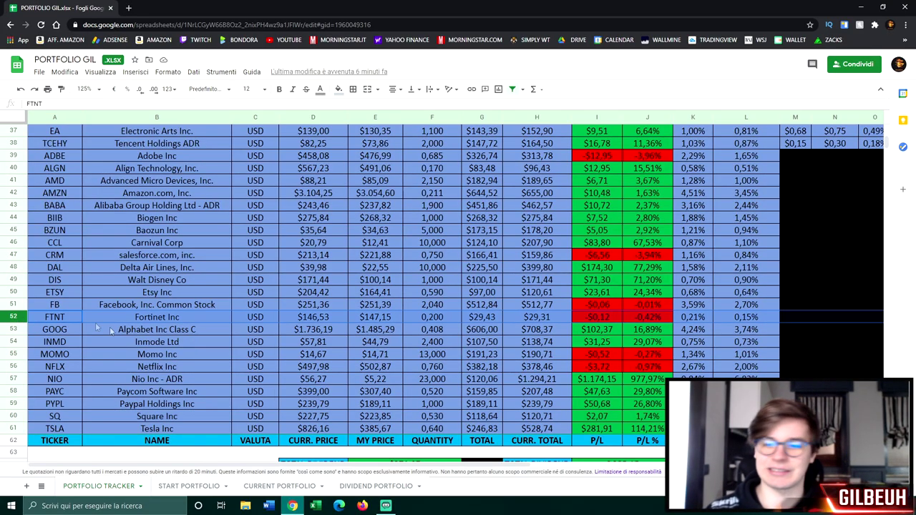
pyautogui.press('Up')
pyautogui.press('Up')
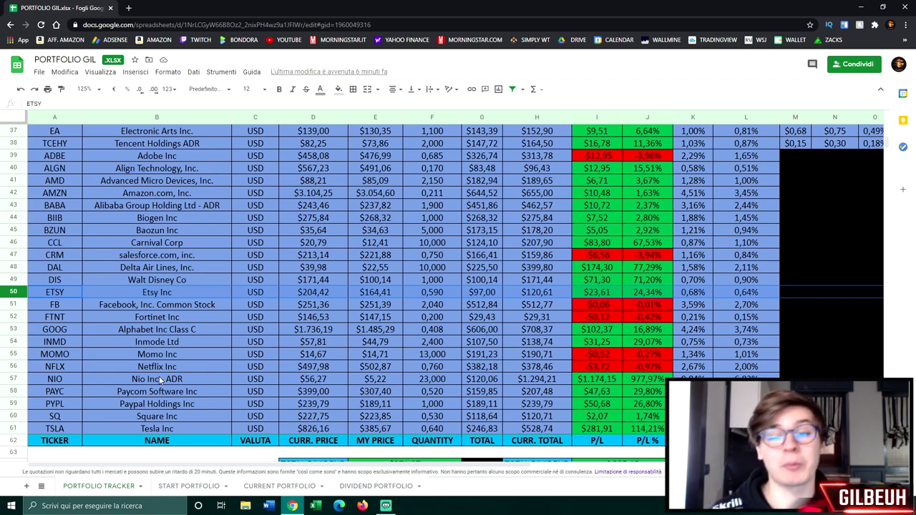
# Look over the yield summary and the full holdings list, including the dividend columns through MY DIV. %
pyautogui.scroll(-3, 394, 417)
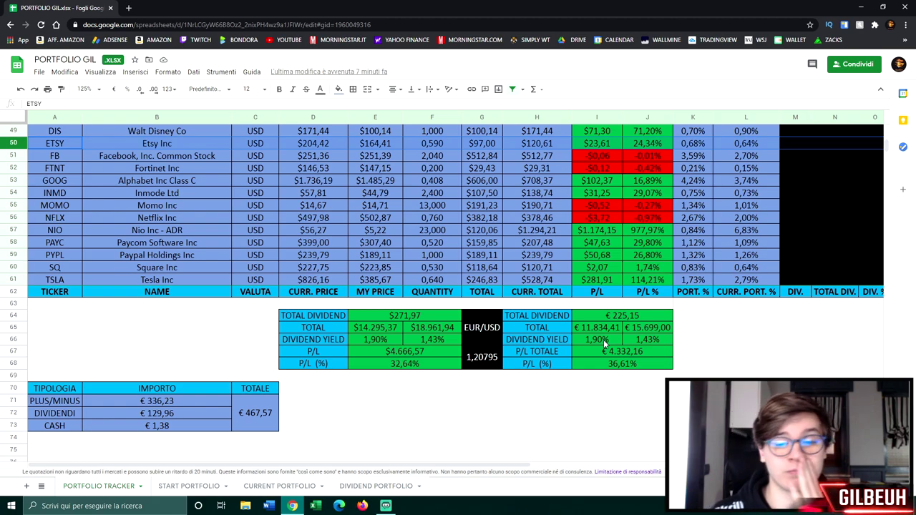
pyautogui.scroll(15, 603, 339)
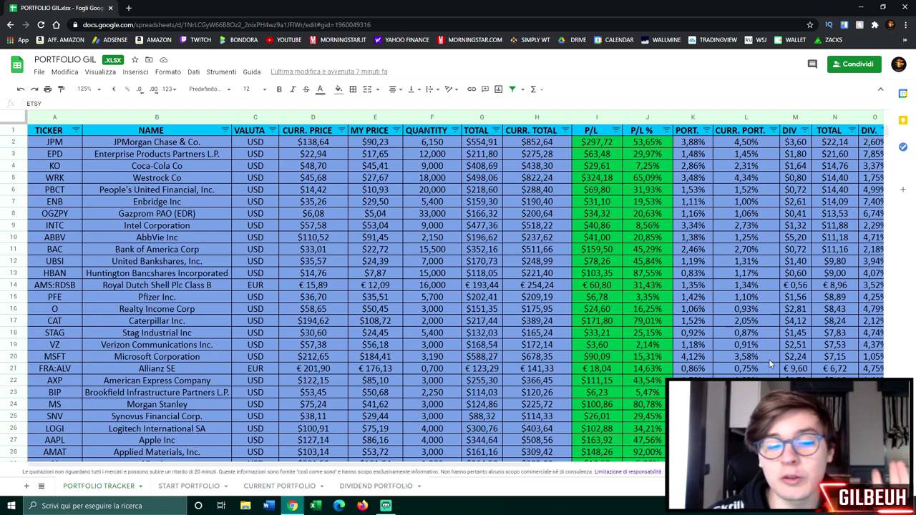
pyautogui.scroll(-12, 751, 286)
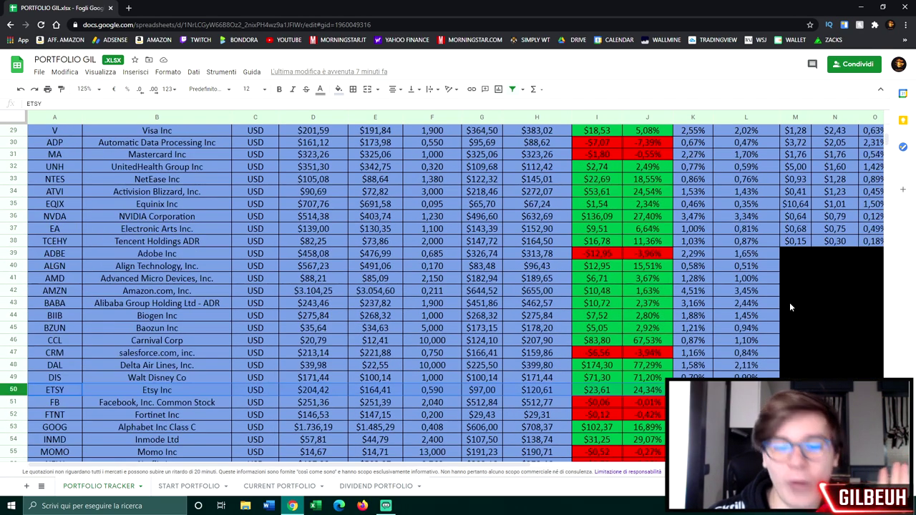
pyautogui.hscroll(5, 585, 448)
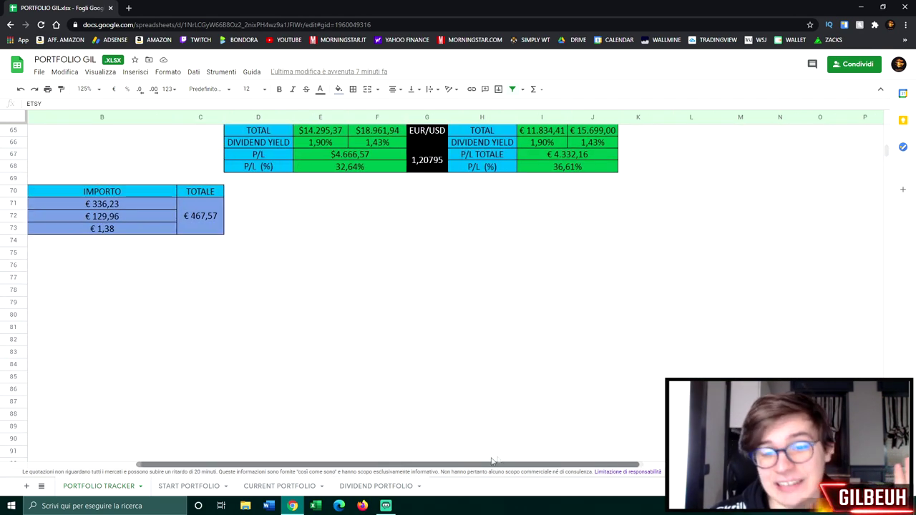
pyautogui.scroll(15, 748, 301)
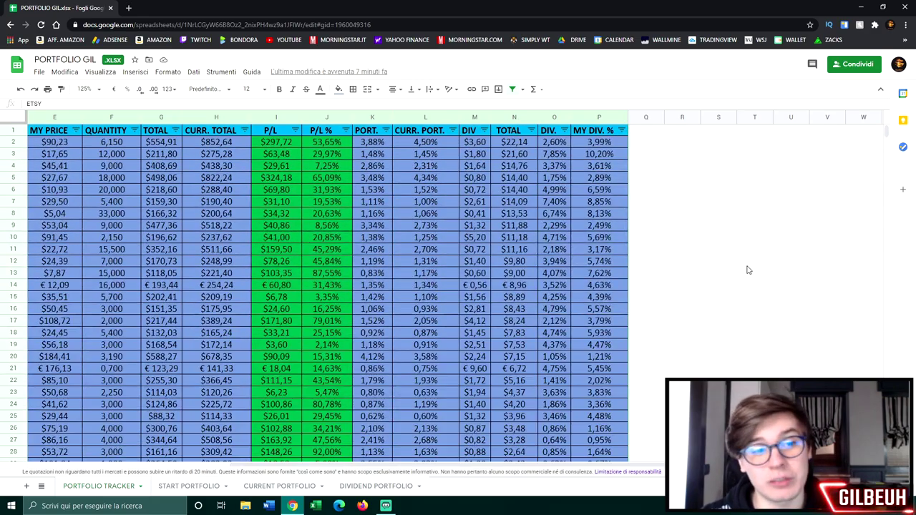
# Reduce the sheet zoom to 100% and view all the columns and the summary below the holdings
pyautogui.click(89, 89)
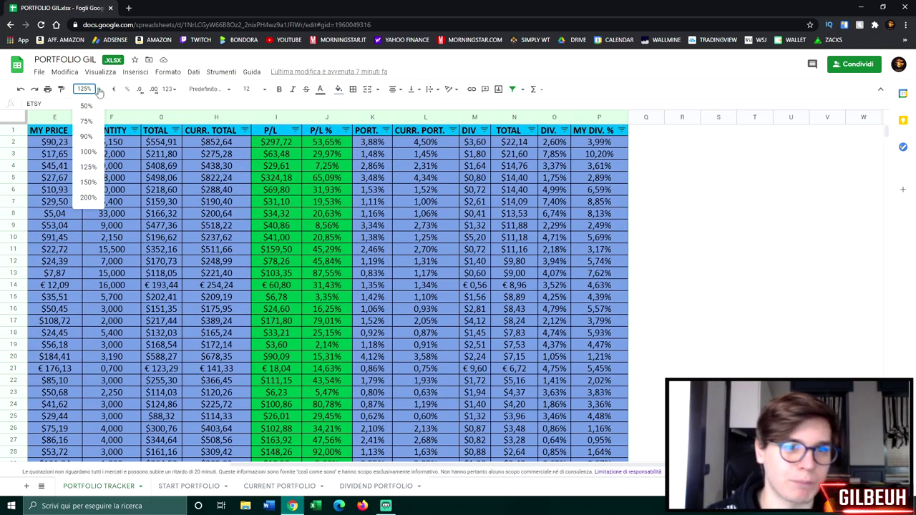
pyautogui.click(93, 155)
pyautogui.hscroll(-5, 394, 474)
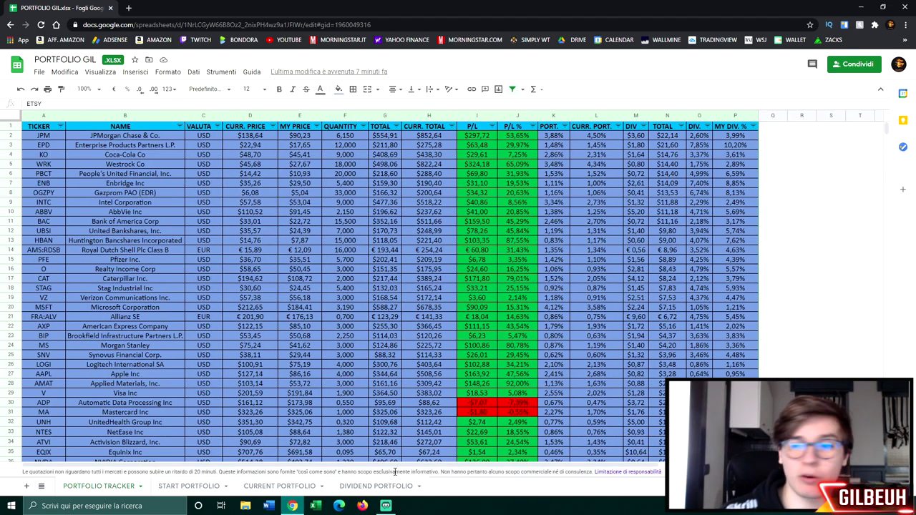
pyautogui.scroll(-10, 607, 349)
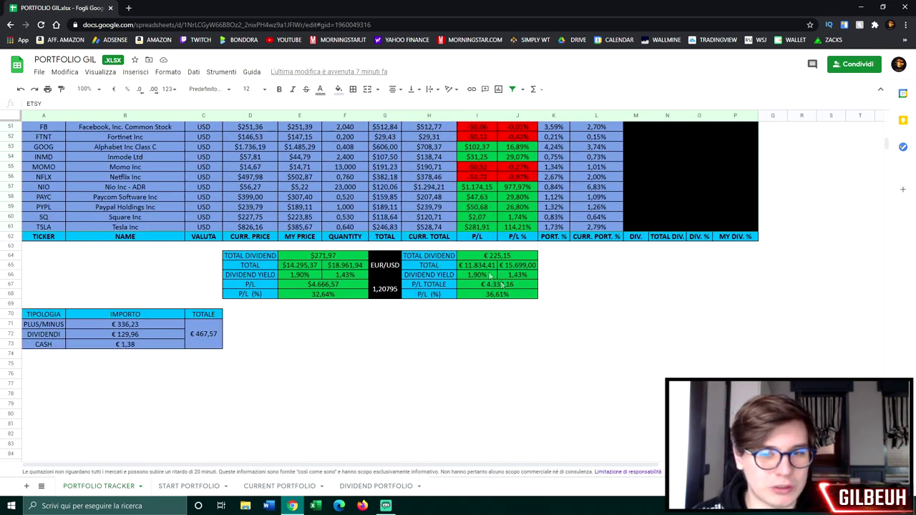